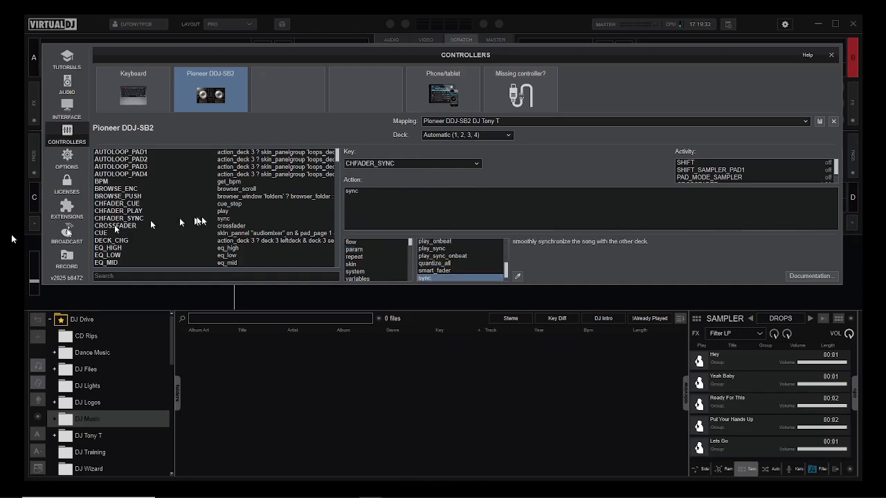
Review the file browser's database maintenance options, including removing missing files from the search DB, and leave them without choosing one
{"action": "right_click", "coordinate": [36, 420]}
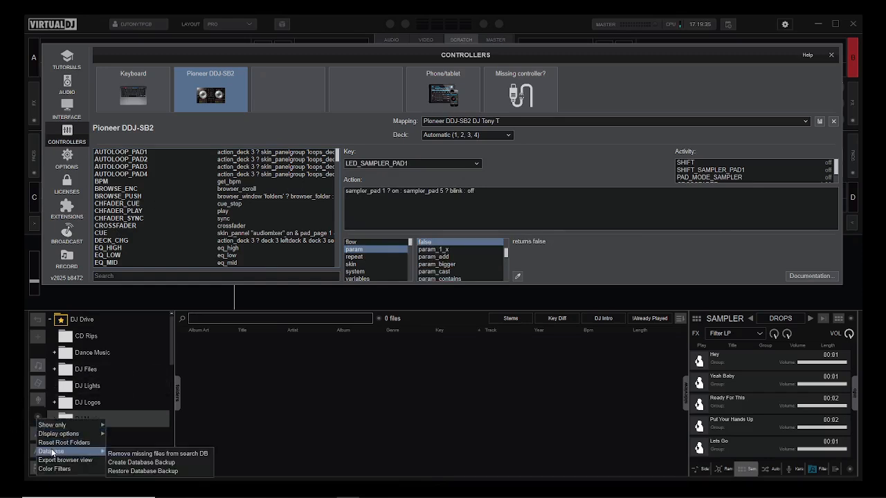
{"action": "mouse_move", "coordinate": [89, 450]}
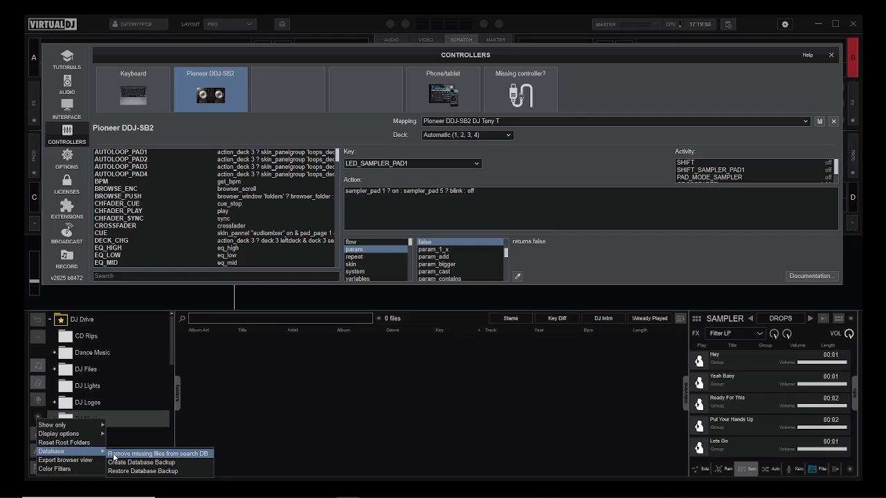
{"action": "left_click", "coordinate": [247, 438]}
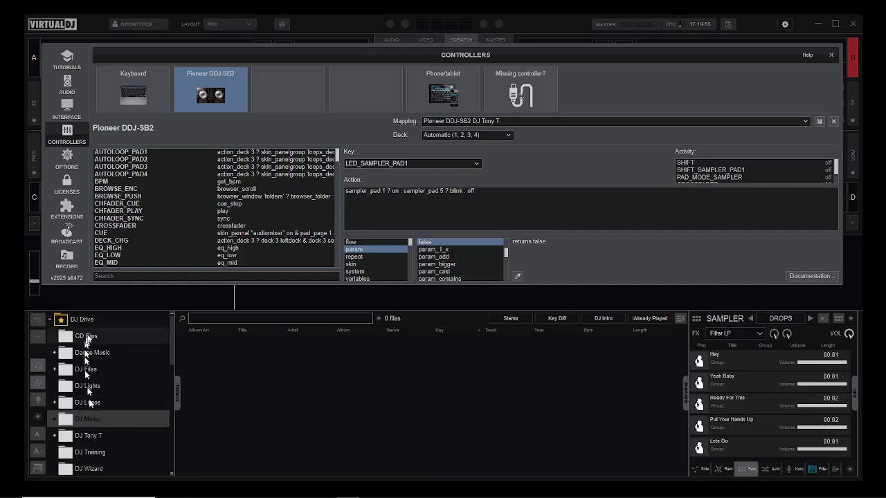
Add the DJ Music folder to the search DB as a batch operation
{"action": "right_click", "coordinate": [89, 422]}
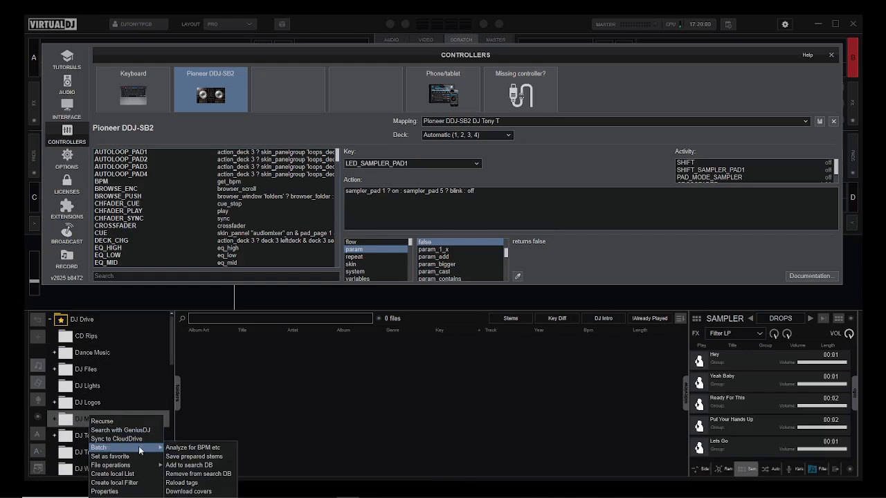
{"action": "left_click", "coordinate": [189, 465]}
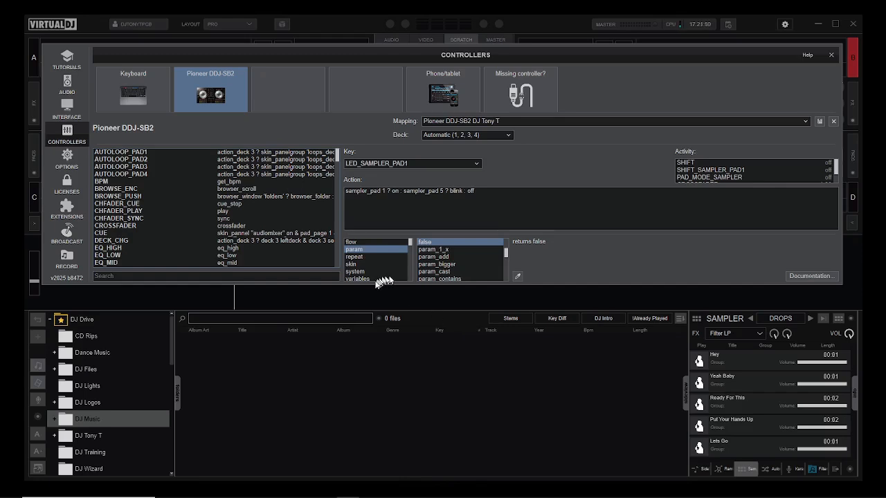
Enlarge the Controllers window and inspect the action mapped to PAD_MODE_SAMPLER, including its sampler_bank command
{"action": "left_click_drag", "start_coordinate": [374, 282], "coordinate": [373, 307]}
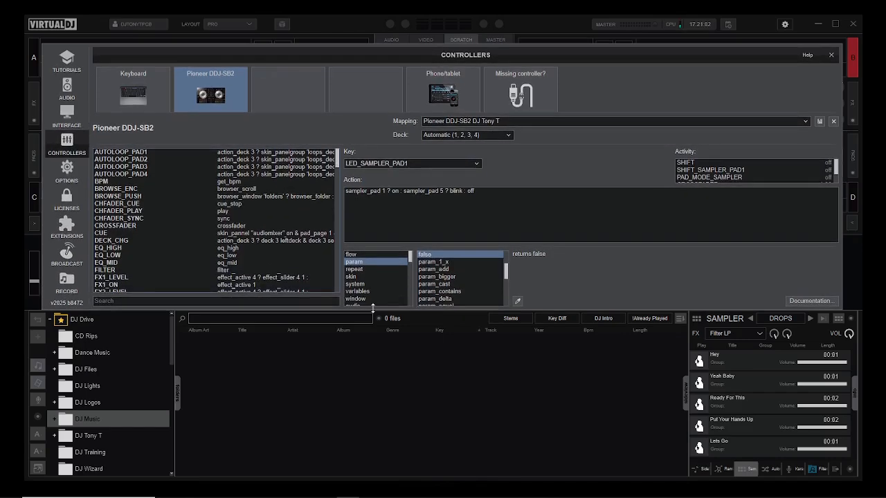
{"action": "left_click", "coordinate": [339, 160]}
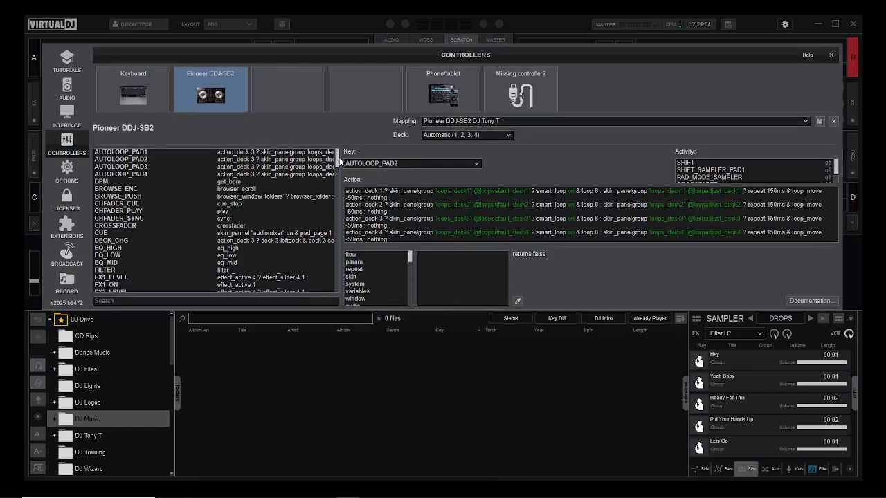
{"action": "left_click_drag", "start_coordinate": [339, 157], "coordinate": [335, 221]}
{"action": "left_click", "coordinate": [239, 206]}
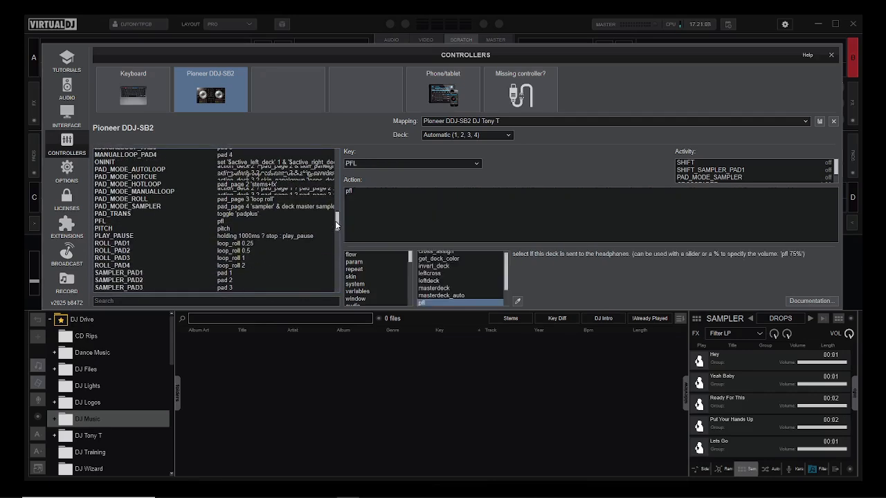
{"action": "left_click", "coordinate": [178, 207]}
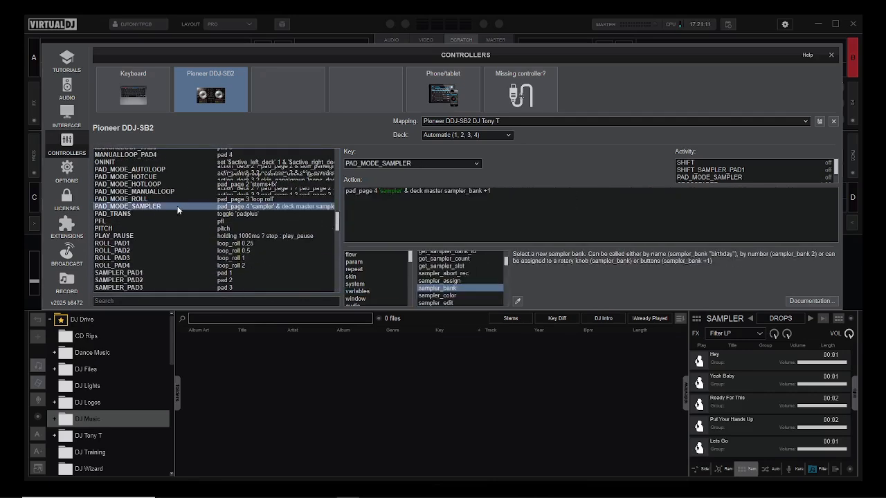
{"action": "left_click", "coordinate": [377, 193]}
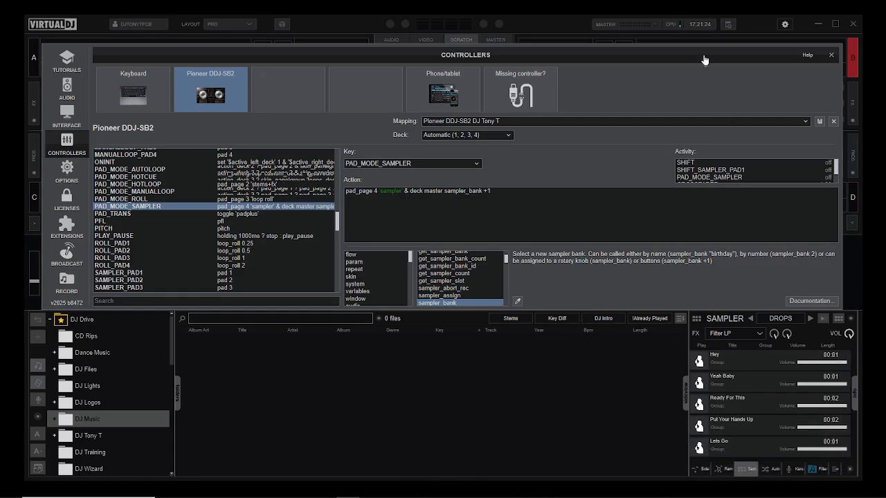
Check the sampler pads on the decks, and inspect the SAMPLER_PAD and SHIFT_SAMPLER_PAD mappings of the DDJ-SB2
{"action": "left_click_drag", "start_coordinate": [705, 58], "coordinate": [719, 213]}
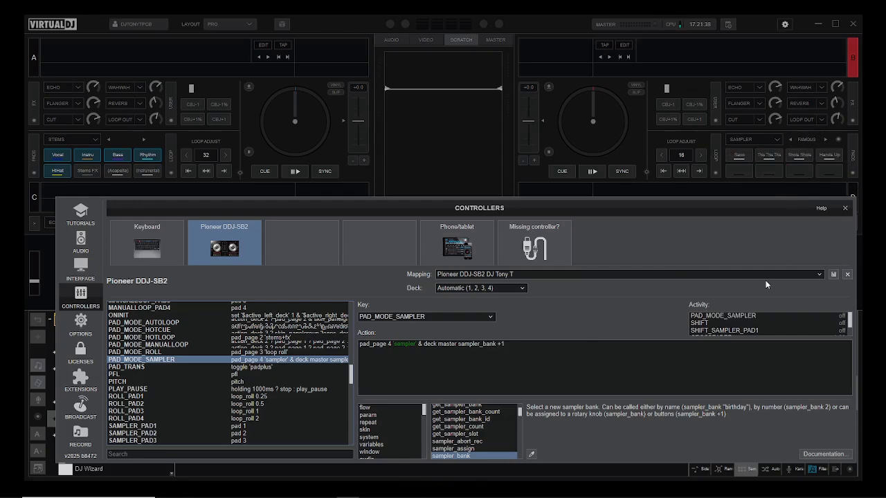
{"action": "left_click_drag", "start_coordinate": [733, 209], "coordinate": [744, 45]}
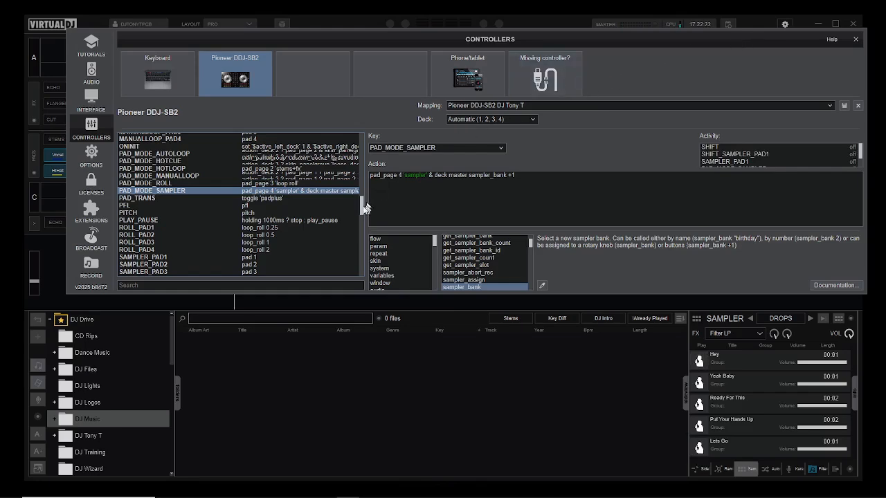
{"action": "scroll", "coordinate": [362, 206], "scroll_direction": "up", "scroll_amount": 5}
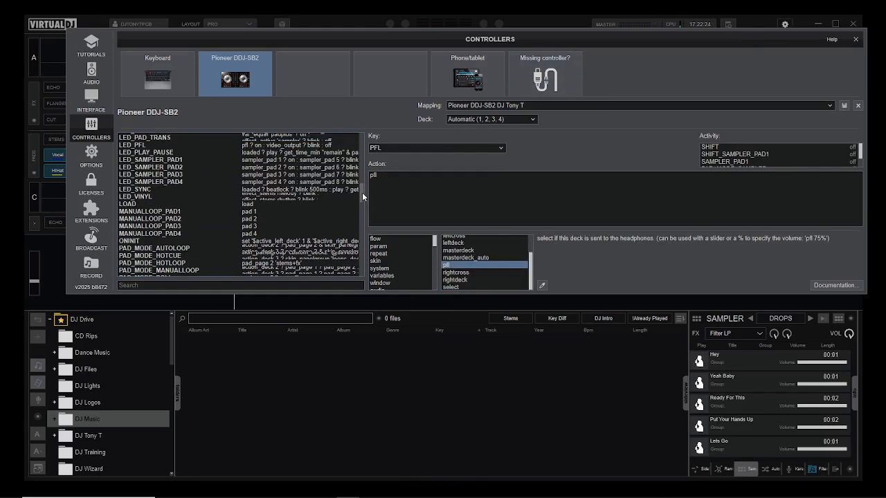
{"action": "mouse_move", "coordinate": [362, 197]}
{"action": "left_mouse_down"}
{"action": "mouse_move", "coordinate": [363, 228]}
{"action": "mouse_move", "coordinate": [366, 190]}
{"action": "mouse_move", "coordinate": [372, 205]}
{"action": "left_mouse_up"}
{"action": "left_click", "coordinate": [310, 220]}
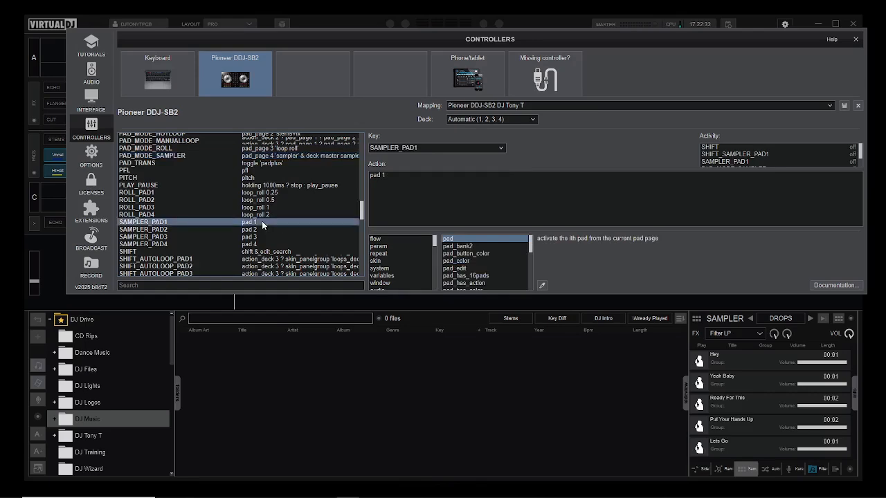
{"action": "left_click_drag", "start_coordinate": [363, 215], "coordinate": [355, 264]}
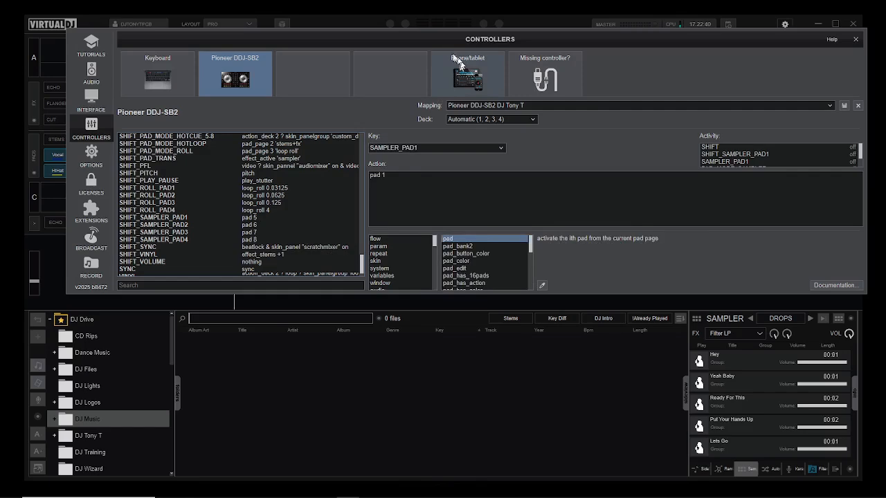
Show the pad page selectors on the decks and open deck B's sampler page in the Pads Editor
{"action": "left_click_drag", "start_coordinate": [450, 46], "coordinate": [457, 220]}
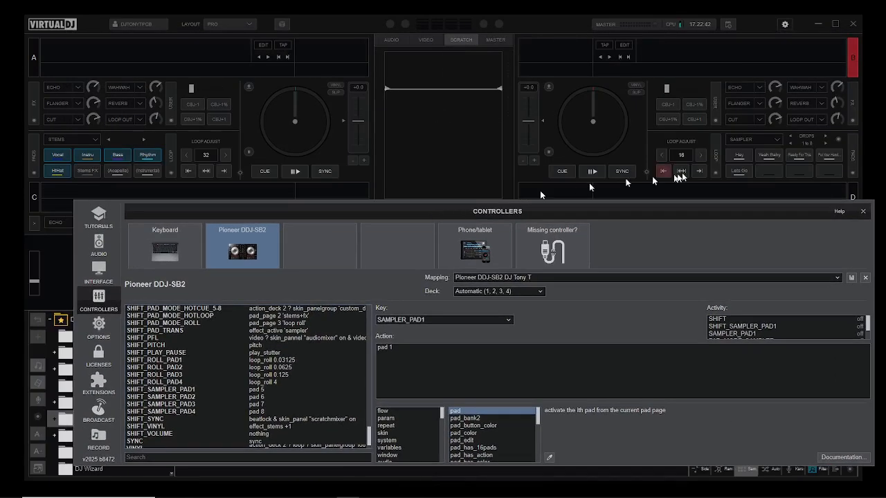
{"action": "left_click", "coordinate": [837, 138]}
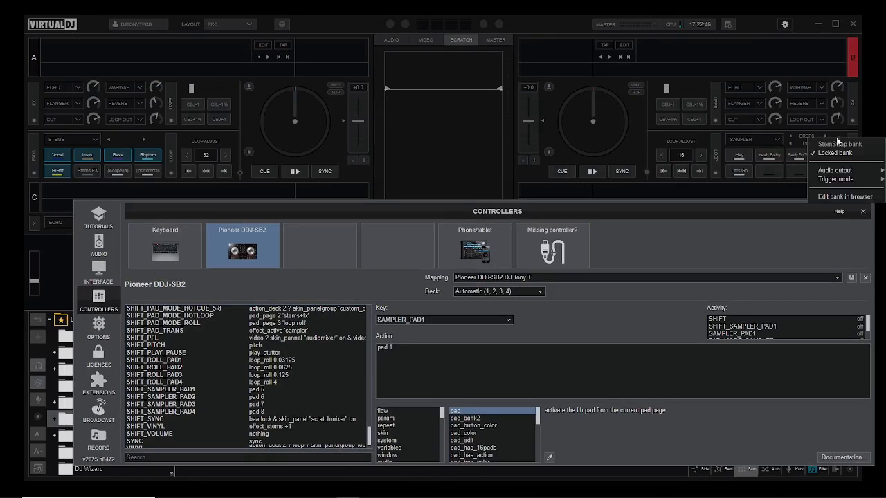
{"action": "left_click", "coordinate": [836, 134]}
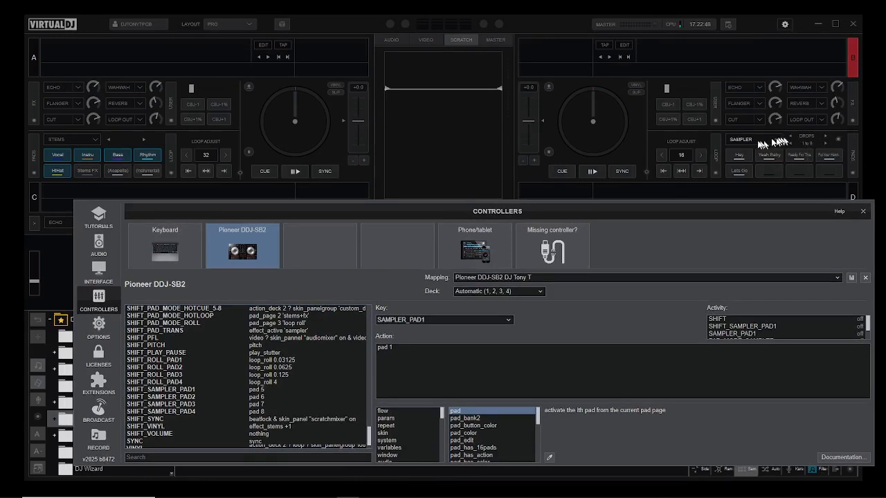
{"action": "left_click", "coordinate": [853, 155]}
{"action": "right_click", "coordinate": [834, 143]}
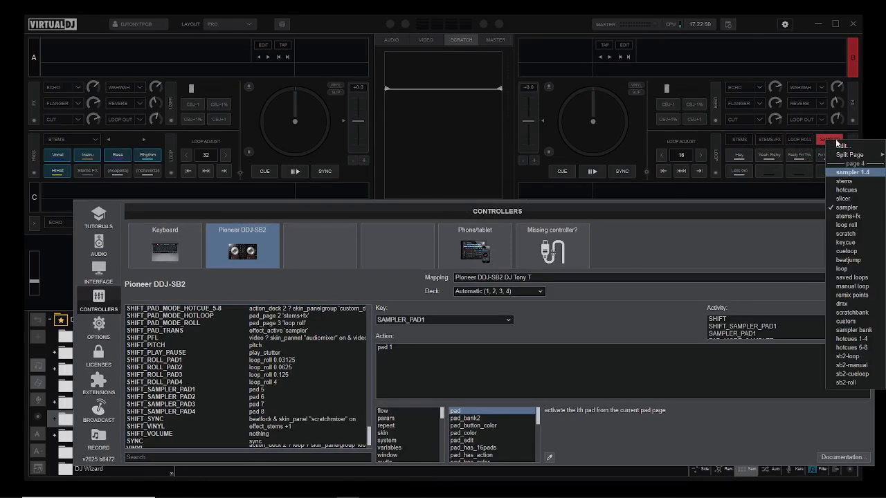
{"action": "left_click", "coordinate": [840, 151]}
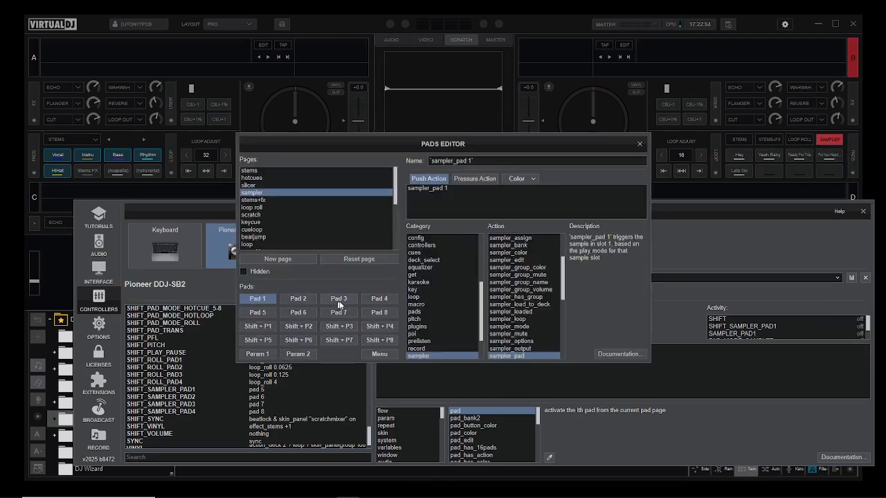
Examine the push actions assigned to Shift + P5 through Shift + P8 on the sampler page
{"action": "left_click", "coordinate": [260, 344]}
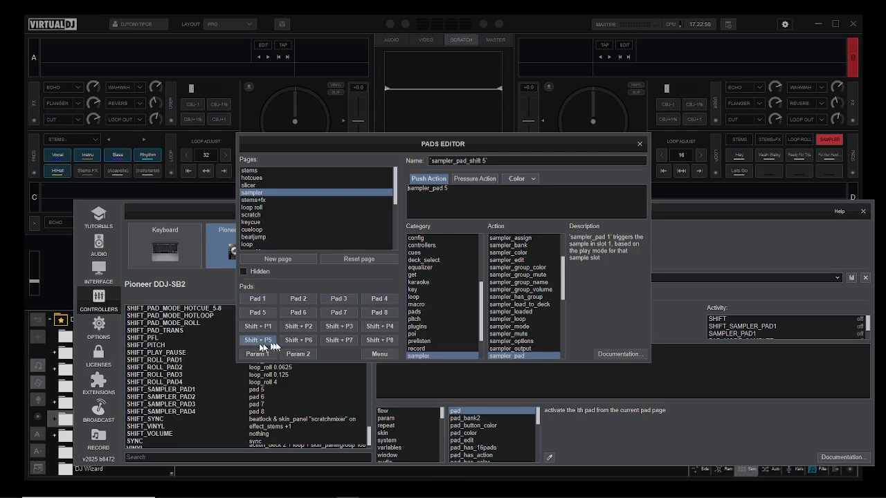
{"action": "left_click", "coordinate": [389, 345]}
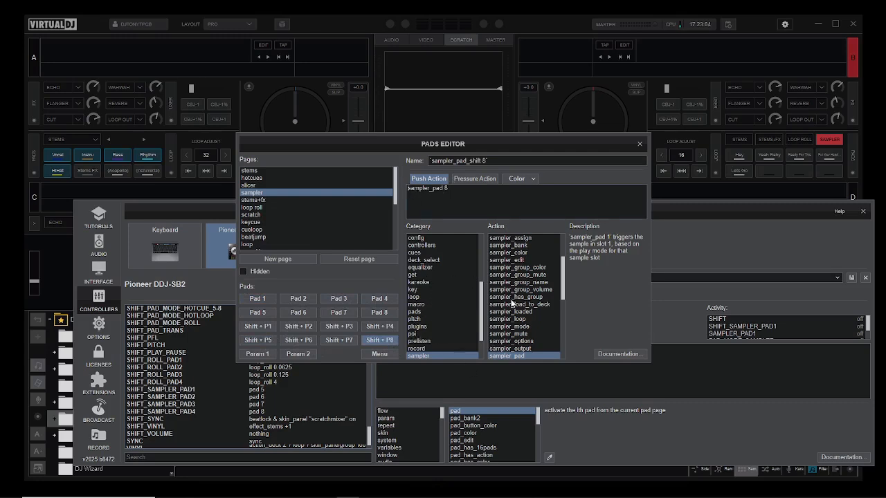
{"action": "mouse_move", "coordinate": [564, 274]}
{"action": "left_mouse_down"}
{"action": "mouse_move", "coordinate": [561, 313]}
{"action": "mouse_move", "coordinate": [563, 279]}
{"action": "left_mouse_up"}
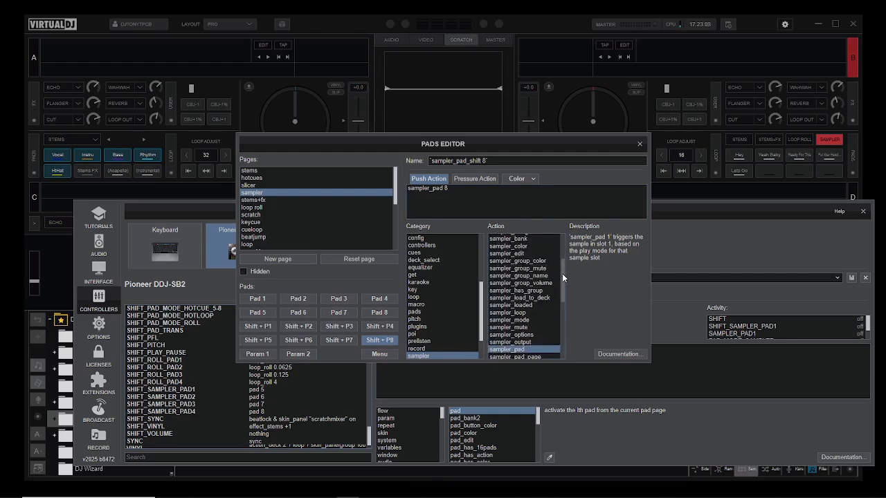
{"action": "mouse_move", "coordinate": [483, 309]}
{"action": "left_mouse_down"}
{"action": "mouse_move", "coordinate": [489, 252]}
{"action": "mouse_move", "coordinate": [475, 350]}
{"action": "mouse_move", "coordinate": [474, 318]}
{"action": "left_mouse_up"}
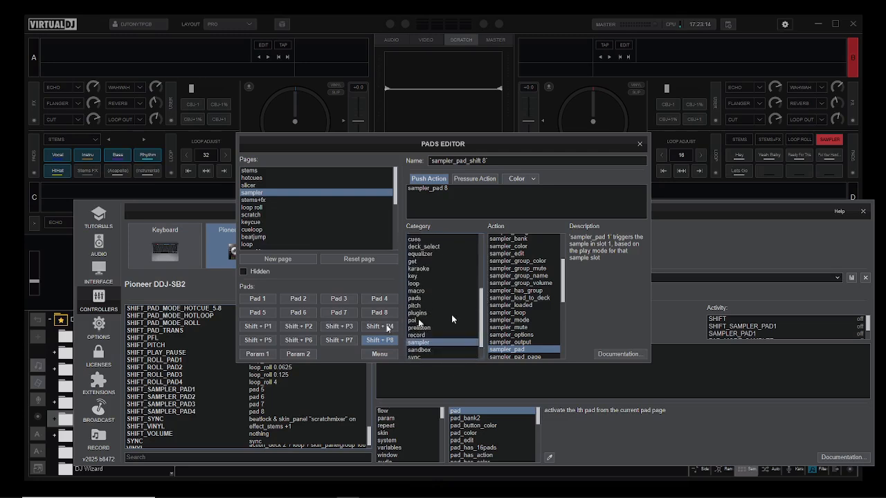
{"action": "left_click", "coordinate": [270, 340]}
{"action": "left_click", "coordinate": [299, 343]}
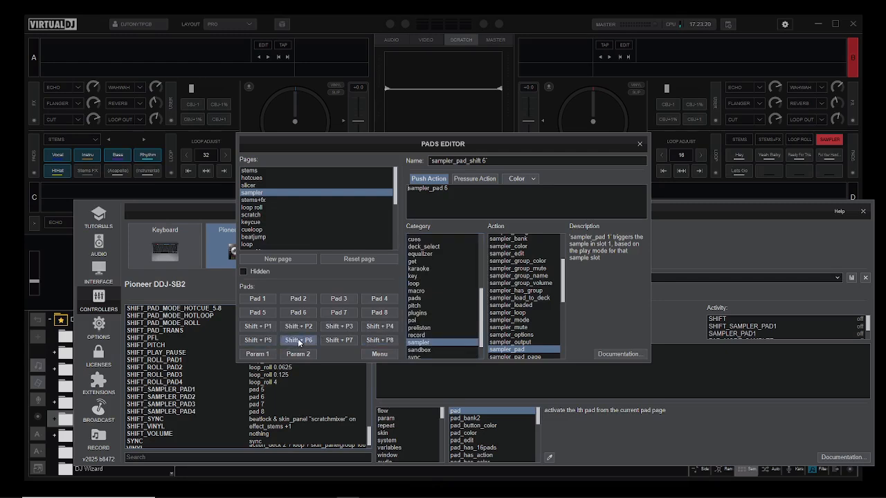
{"action": "left_click", "coordinate": [339, 341]}
{"action": "left_click", "coordinate": [383, 341]}
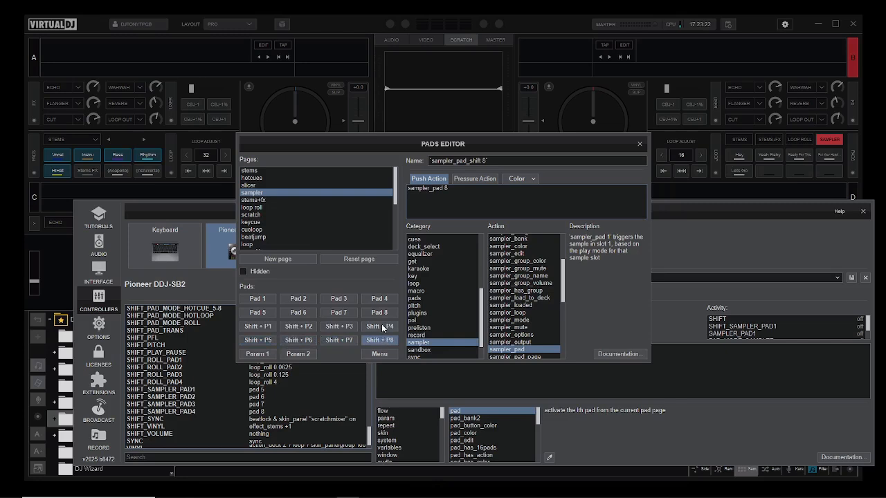
Compare the push actions of Shift + P4, Pad 8, Shift + P5 and Shift + P8, and close the Pads Editor
{"action": "left_click", "coordinate": [381, 327]}
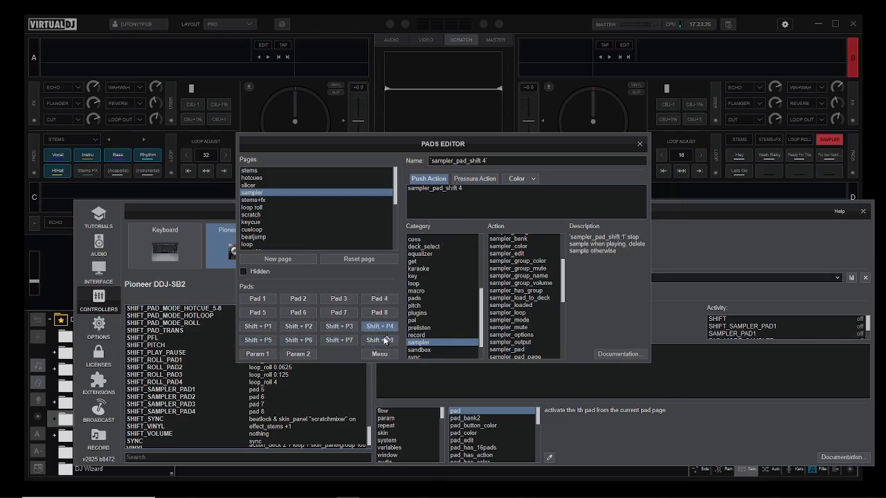
{"action": "left_click", "coordinate": [380, 313]}
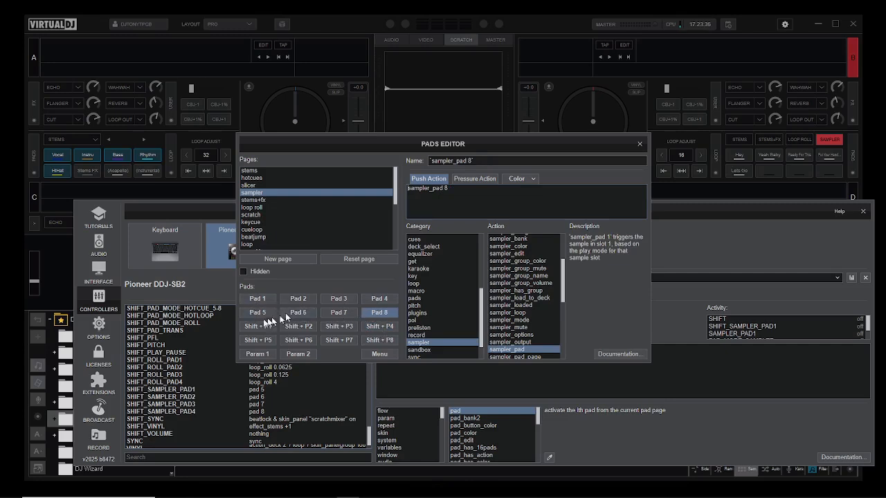
{"action": "left_click", "coordinate": [255, 339]}
{"action": "left_click", "coordinate": [374, 344]}
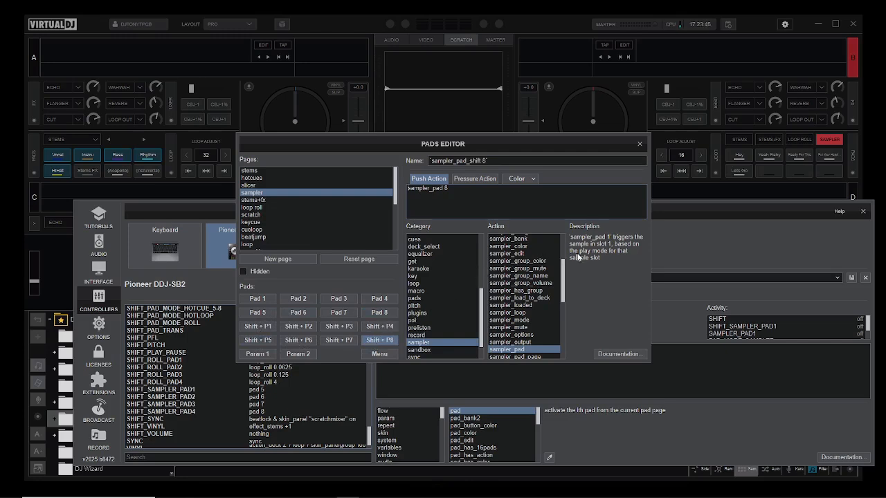
{"action": "left_click", "coordinate": [639, 144]}
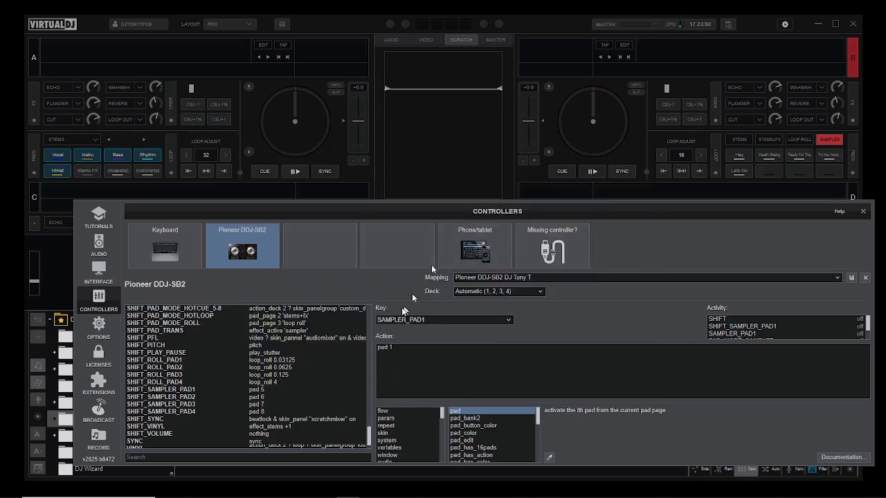
Find the LED_SAMPLER_PAD1 mapping in the DDJ-SB2 key list and select it to show its action
{"action": "left_click_drag", "start_coordinate": [380, 211], "coordinate": [354, 84]}
{"action": "left_click", "coordinate": [324, 216]}
{"action": "left_click", "coordinate": [328, 320]}
{"action": "left_click", "coordinate": [335, 314]}
{"action": "left_click_drag", "start_coordinate": [344, 310], "coordinate": [357, 239]}
{"action": "left_click", "coordinate": [290, 241]}
{"action": "left_click", "coordinate": [268, 255]}
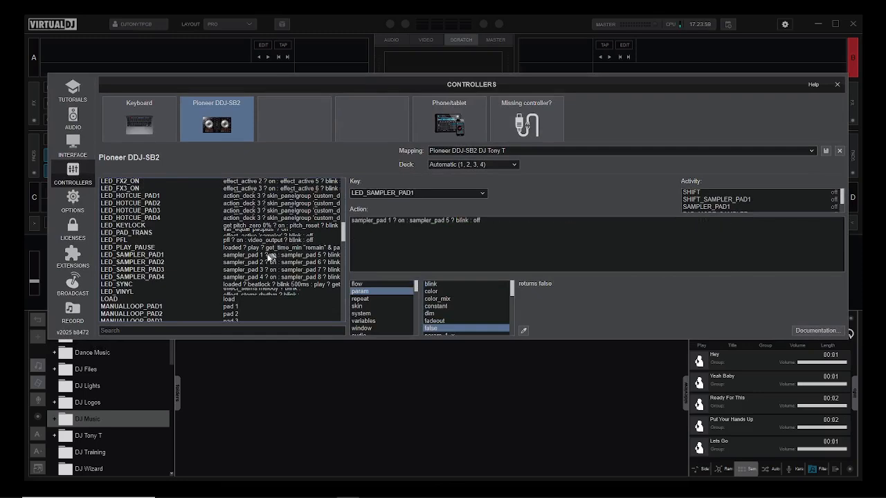
Examine the conditions in the LED_SAMPLER_PAD1 action and read the description of its blink command
{"action": "left_click", "coordinate": [401, 222]}
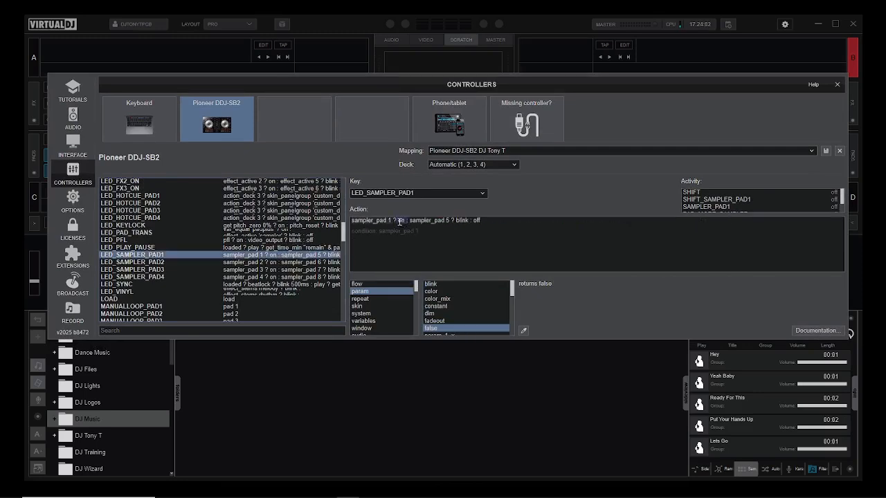
{"action": "left_click", "coordinate": [391, 220]}
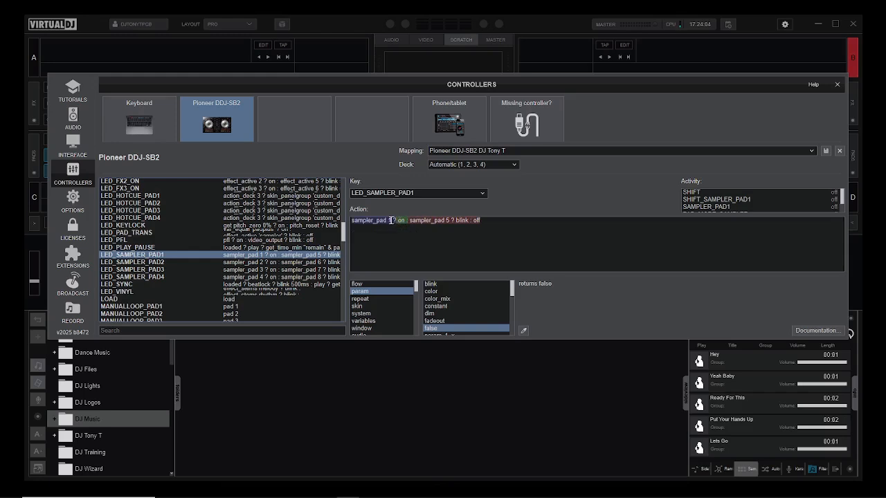
{"action": "left_click", "coordinate": [256, 264]}
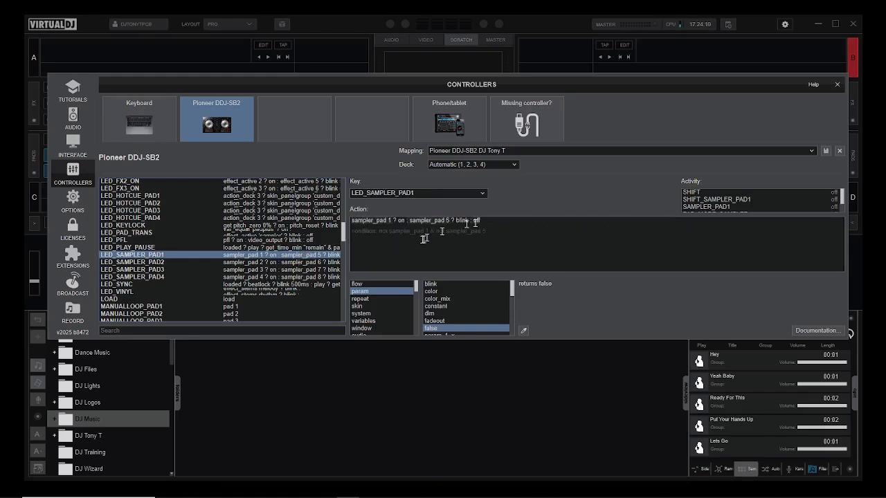
{"action": "left_click", "coordinate": [466, 221]}
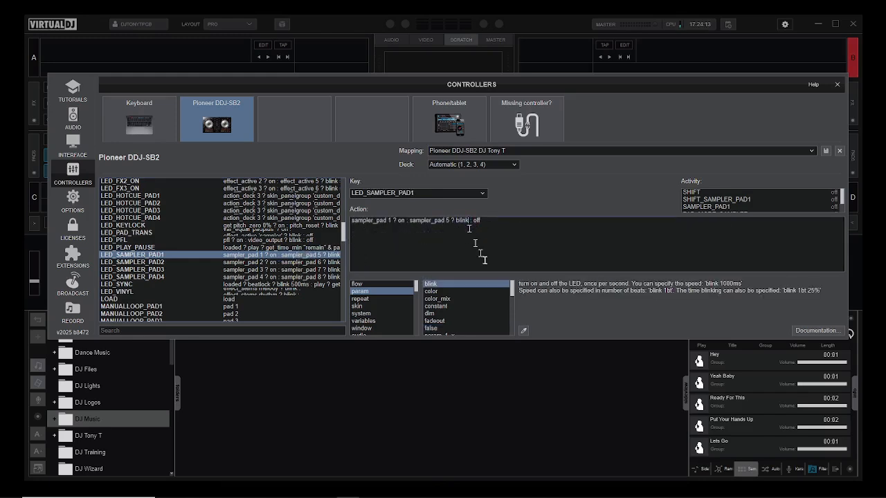
Inspect the sampler_pad 1 condition, the fallback sampler_pad 5 branch and the closing off command in the LED_SAMPLER_PAD1 action
{"action": "left_click", "coordinate": [361, 221]}
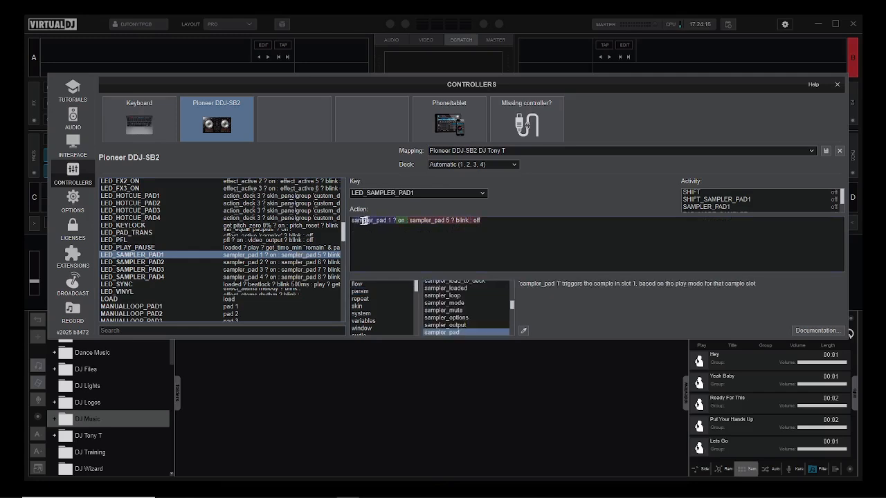
{"action": "left_click", "coordinate": [402, 220]}
{"action": "left_click_drag", "start_coordinate": [408, 223], "coordinate": [523, 221]}
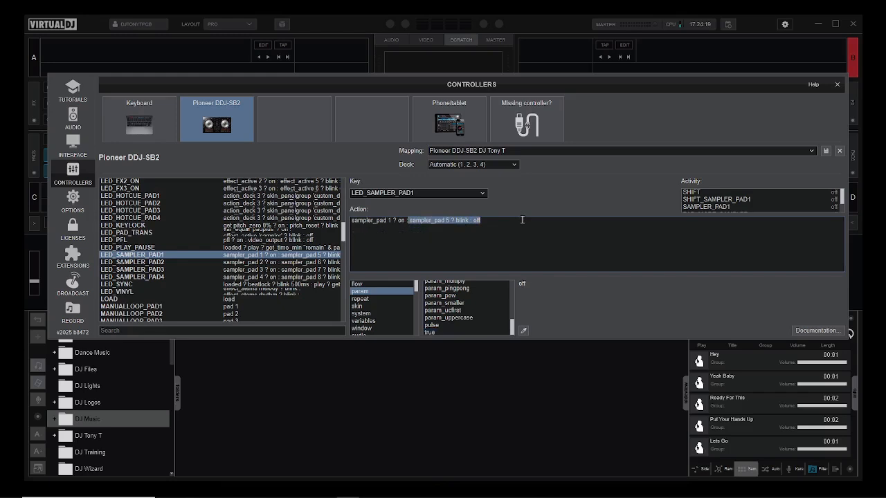
{"action": "left_click", "coordinate": [429, 221]}
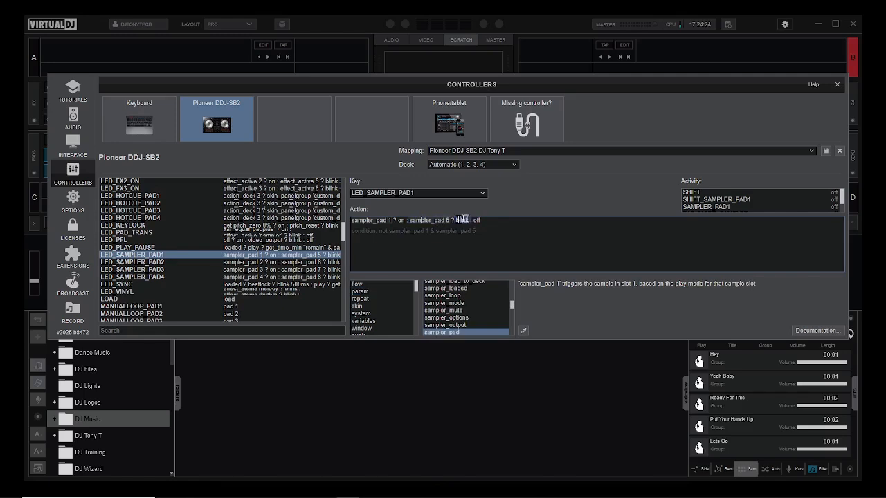
{"action": "left_click", "coordinate": [490, 220]}
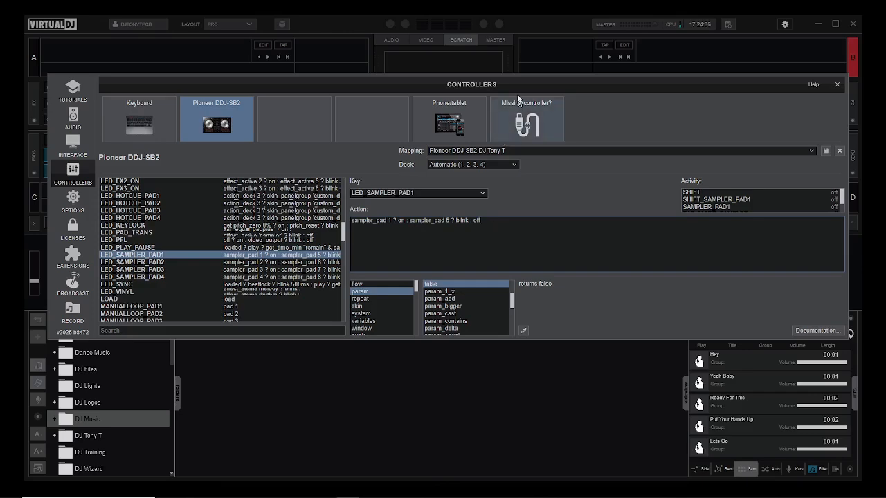
Move the Controllers window clear of the sampler panel, and select the SHIFT_PAD_TRANS mapping in the DDJ-SB2 key list
{"action": "left_click_drag", "start_coordinate": [519, 90], "coordinate": [498, 50]}
{"action": "left_click", "coordinate": [323, 195]}
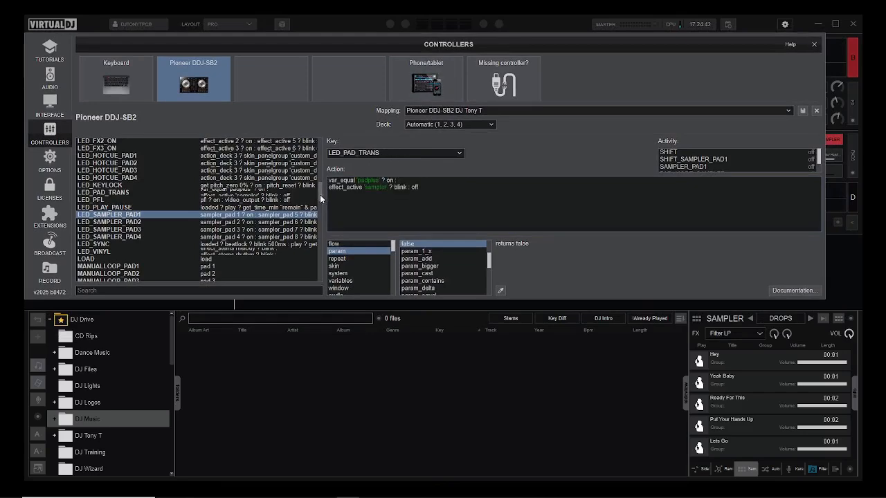
{"action": "left_click_drag", "start_coordinate": [321, 198], "coordinate": [316, 266]}
{"action": "left_click", "coordinate": [239, 220]}
{"action": "left_click", "coordinate": [228, 206]}
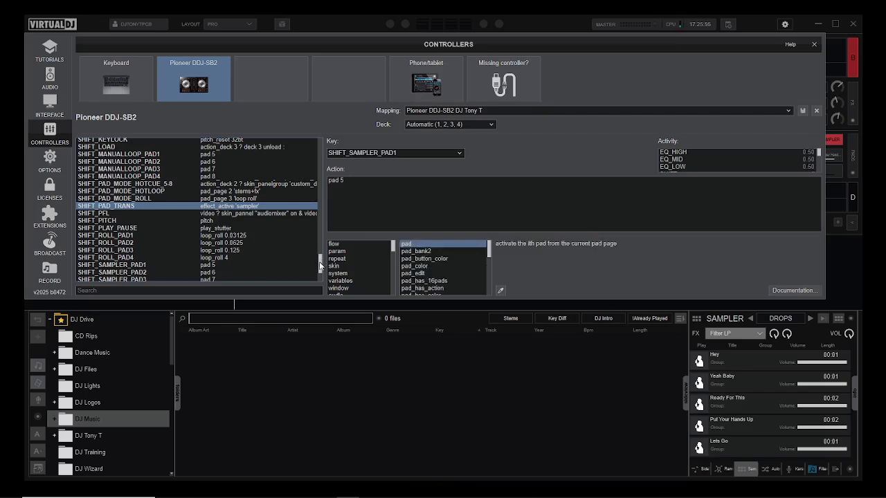
Review the sampler actions assigned to SHIFT_EQ_HIGH, SHIFT_EQ_MID and SHIFT_EQ_LOW, and close the Controllers window
{"action": "left_click_drag", "start_coordinate": [319, 262], "coordinate": [319, 234]}
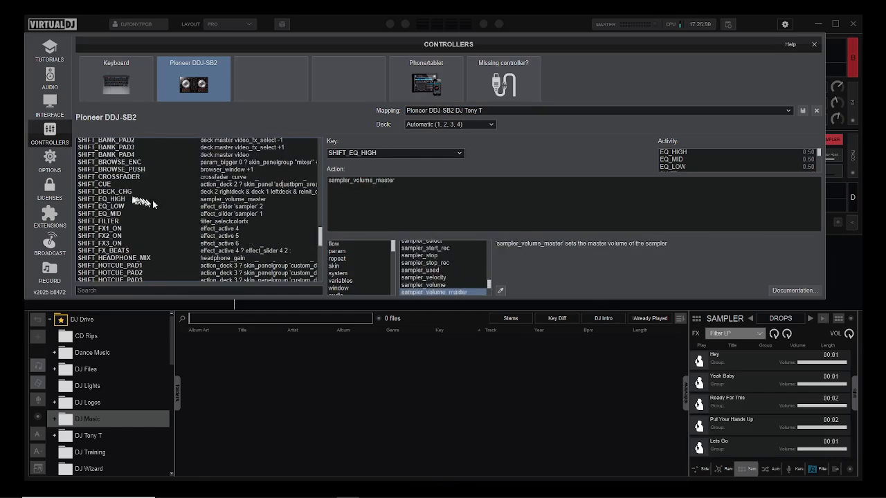
{"action": "left_click", "coordinate": [126, 200]}
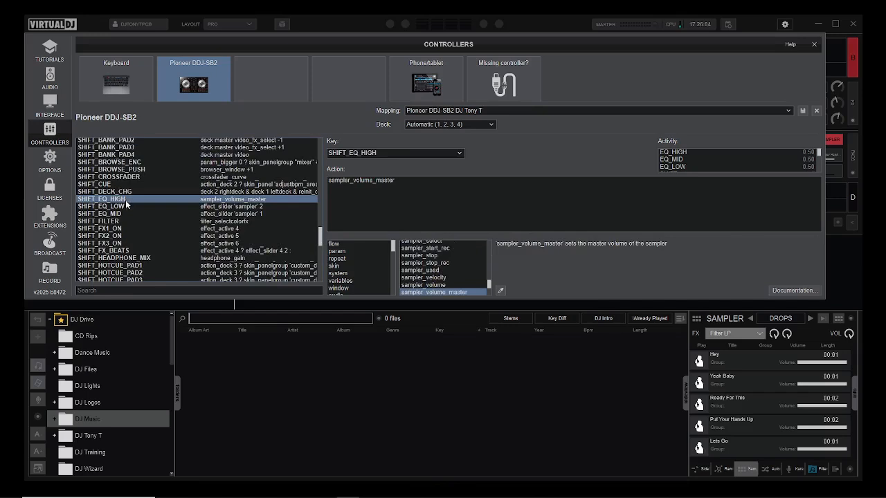
{"action": "left_click", "coordinate": [119, 214]}
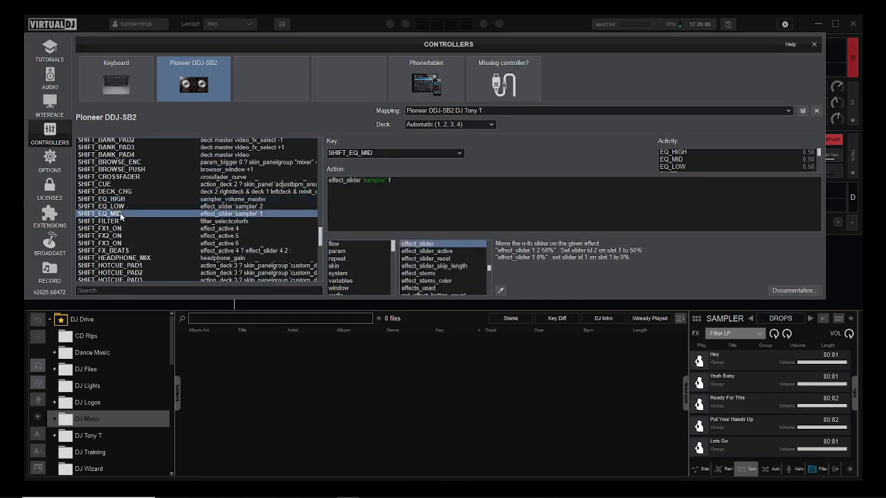
{"action": "left_click", "coordinate": [125, 206]}
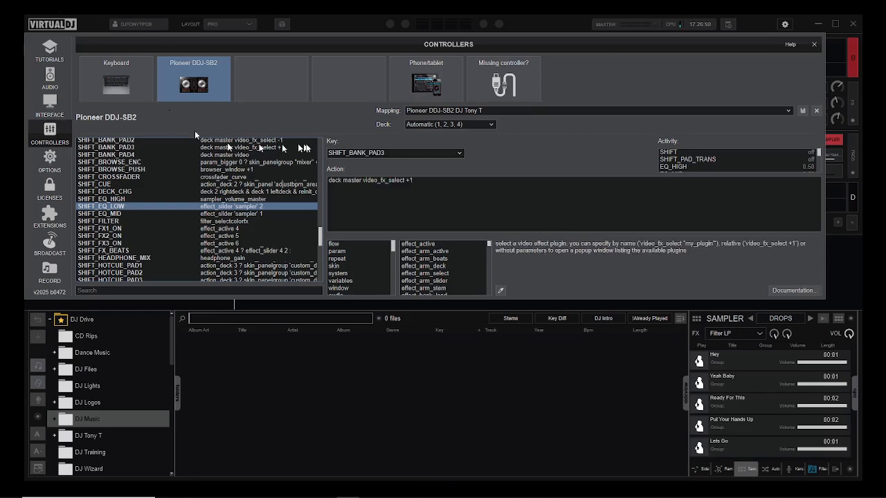
{"action": "left_click", "coordinate": [814, 44]}
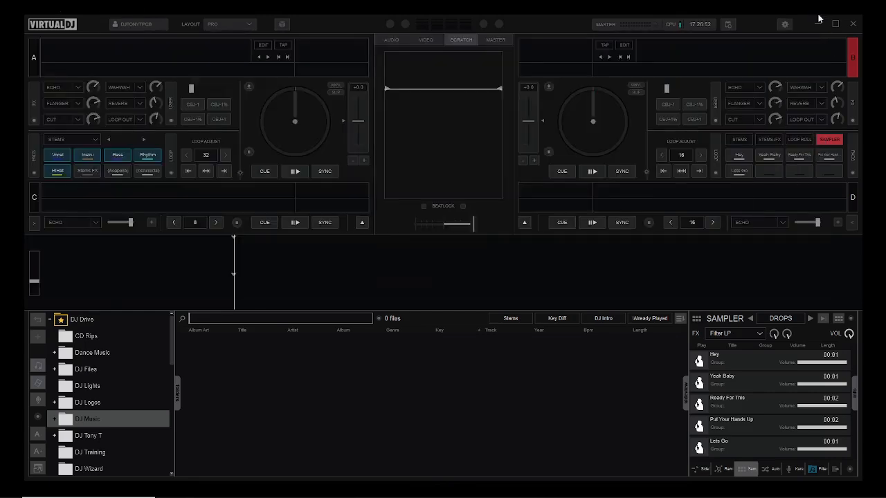